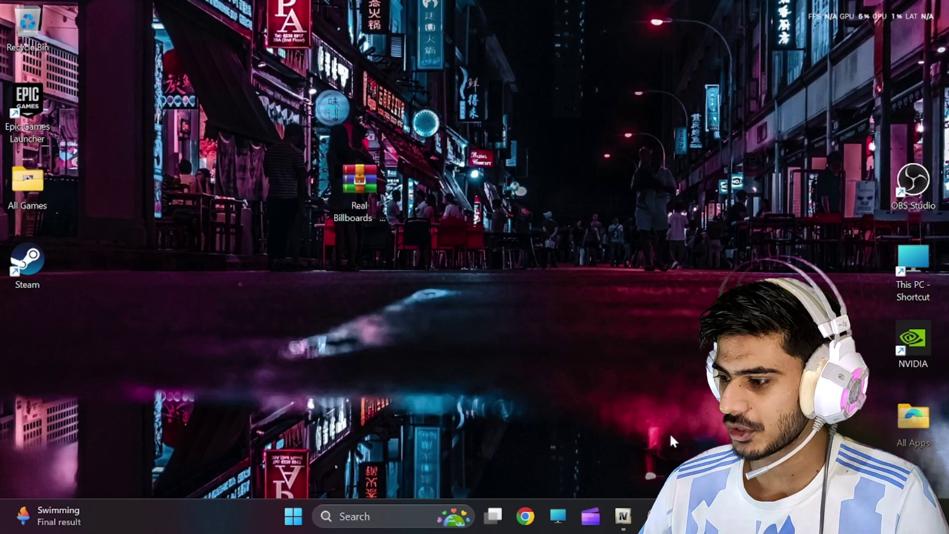
# Launch OpenIV on the GTA V folder and switch on Edit mode
pyautogui.click(624, 514)
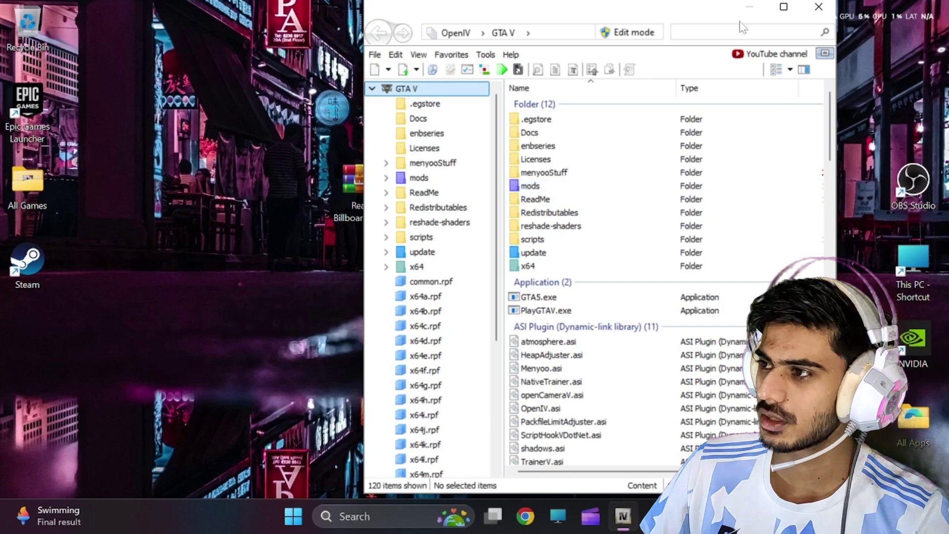
pyautogui.click(627, 35)
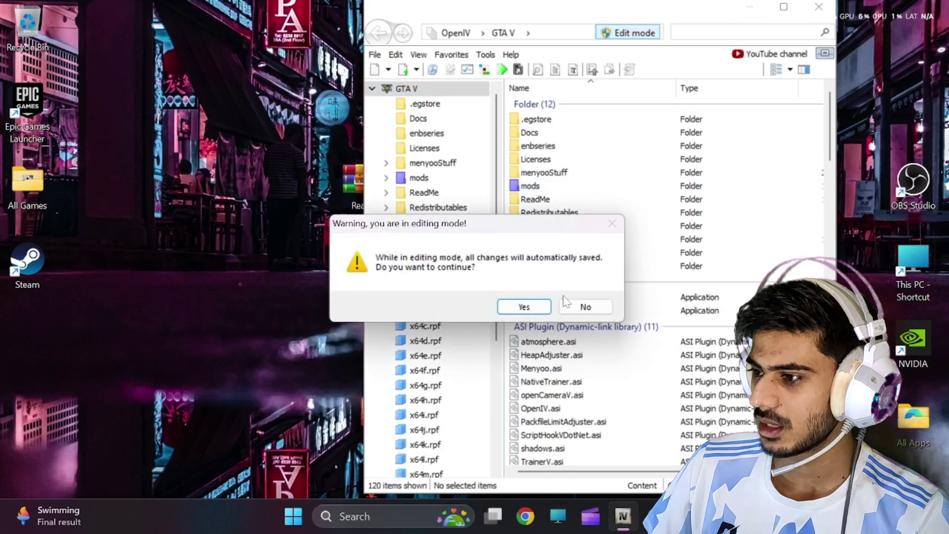
pyautogui.click(521, 307)
# Browse into mods\update\update.rpf\common\data and select gameconfig.xml
pyautogui.click(573, 182)
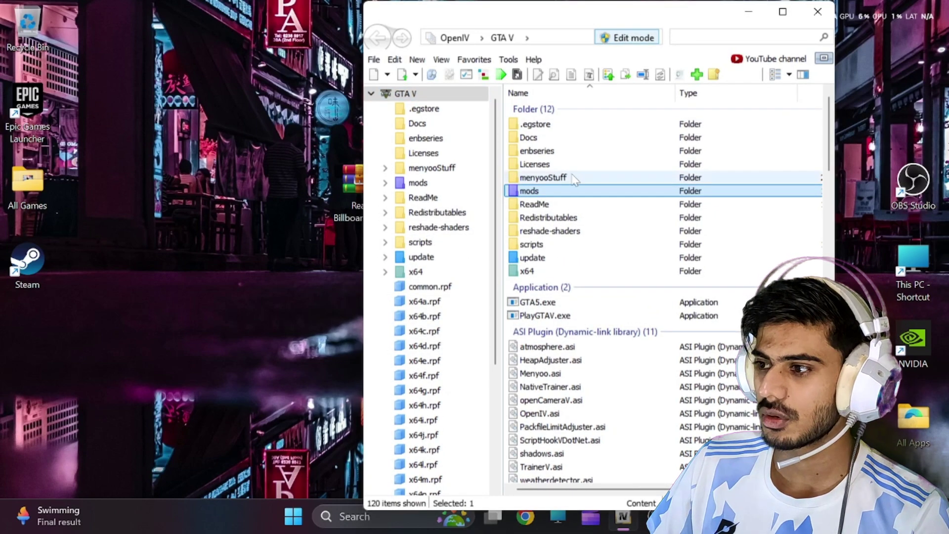
pyautogui.doubleClick(543, 191)
pyautogui.doubleClick(546, 130)
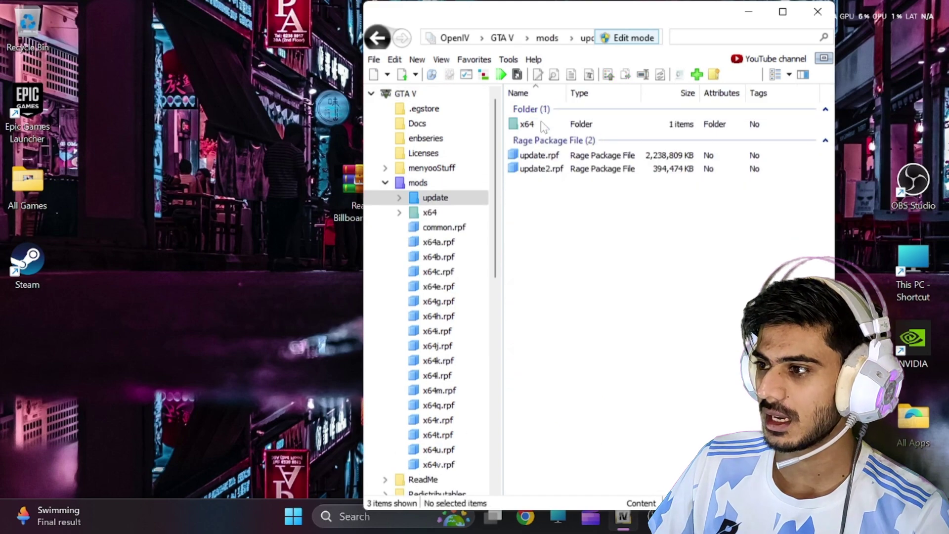
pyautogui.doubleClick(540, 154)
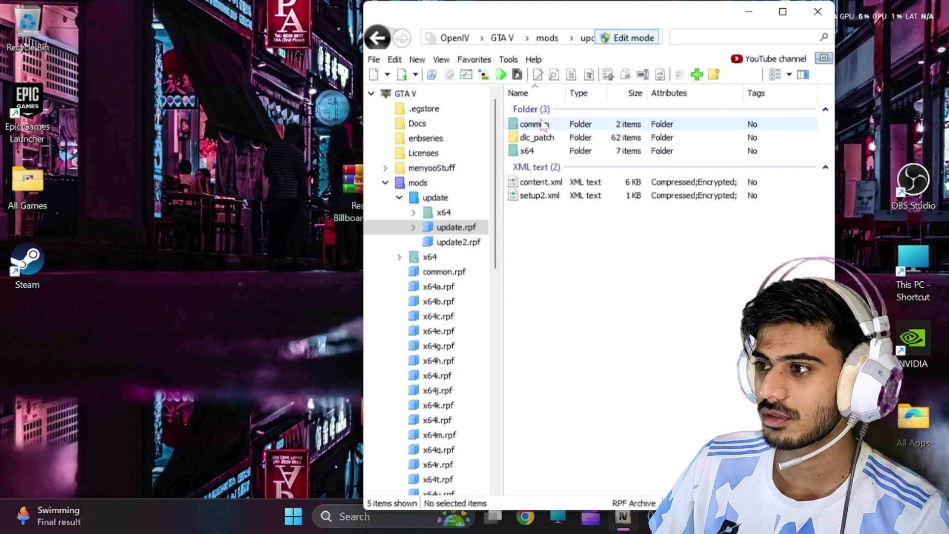
pyautogui.doubleClick(543, 124)
pyautogui.doubleClick(543, 124)
pyautogui.scroll(-10, 542, 127)
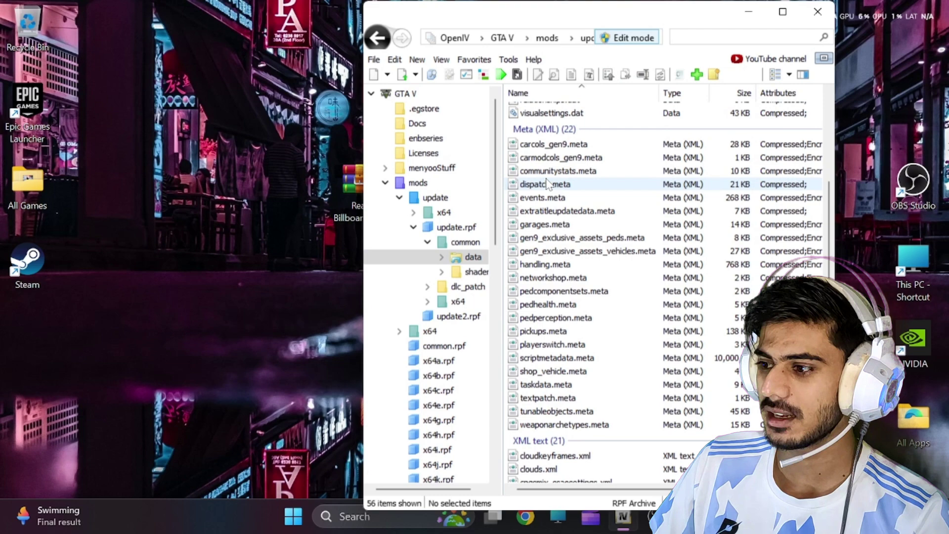
pyautogui.click(525, 243)
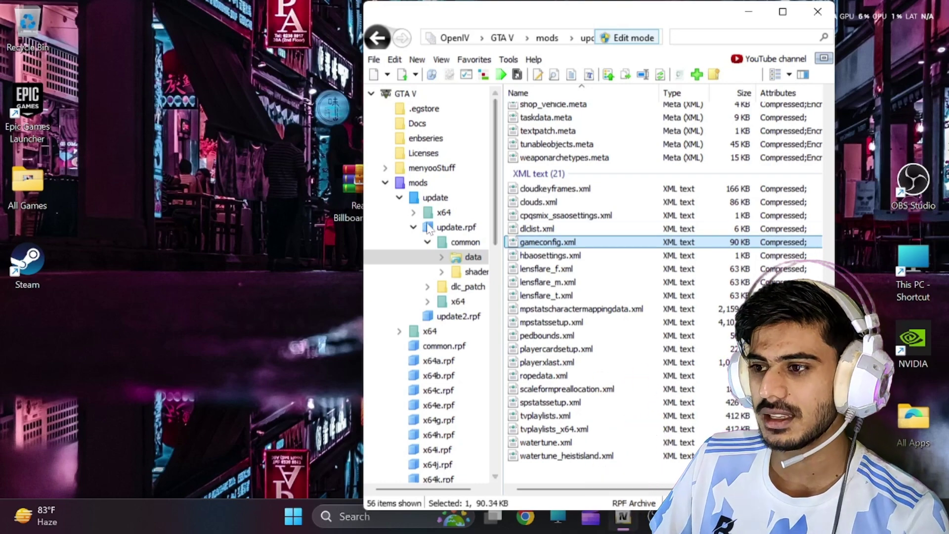
# Go from mods to the GTA V root and scroll through its ASI plugins, .ini configs and DLLs
pyautogui.click(385, 184)
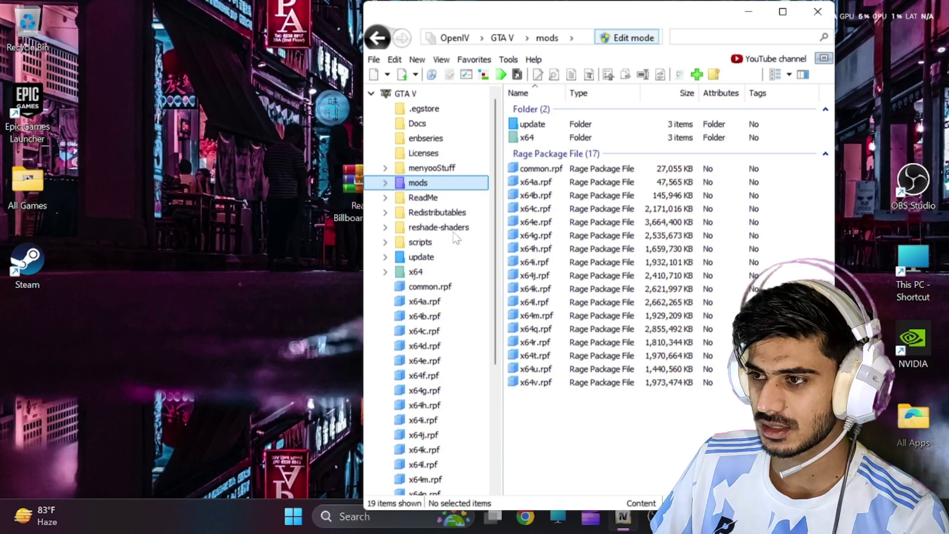
pyautogui.click(404, 96)
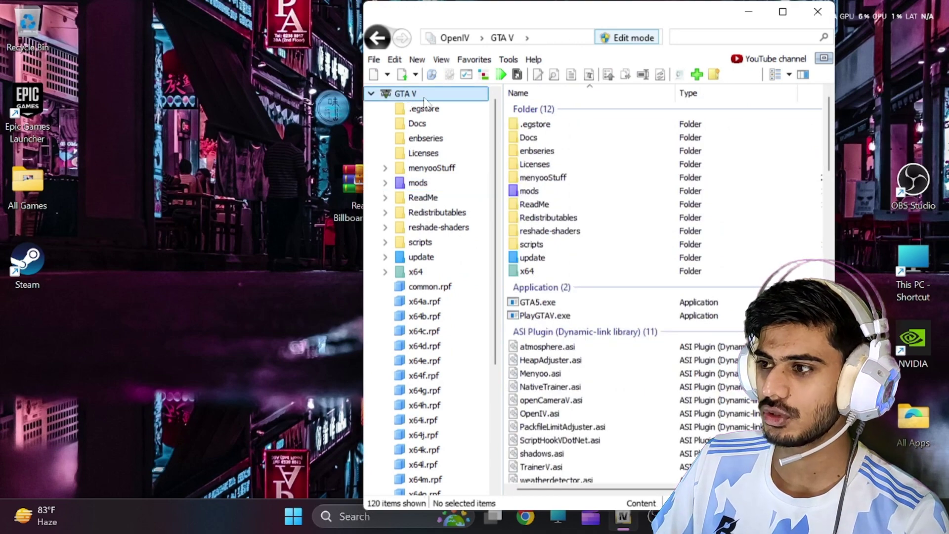
pyautogui.scroll(-6, 596, 143)
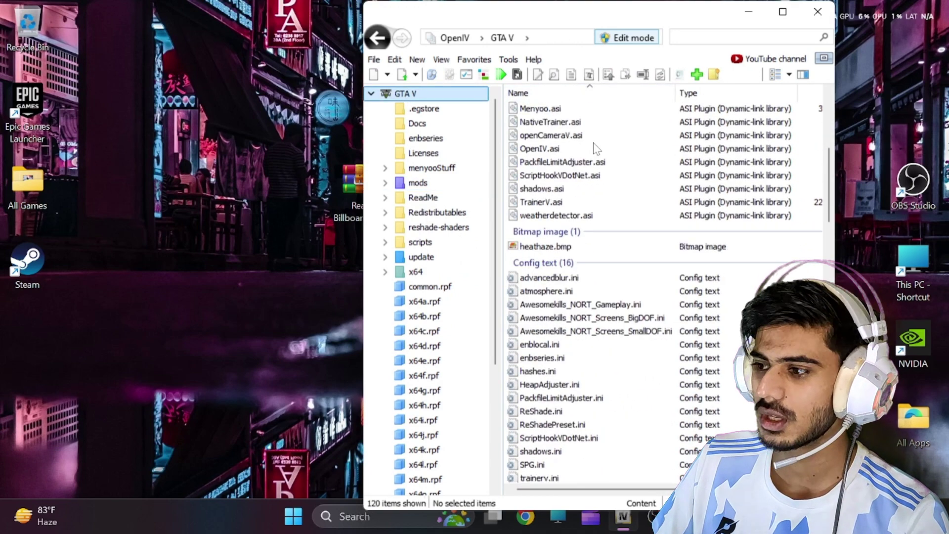
pyautogui.scroll(1, 597, 149)
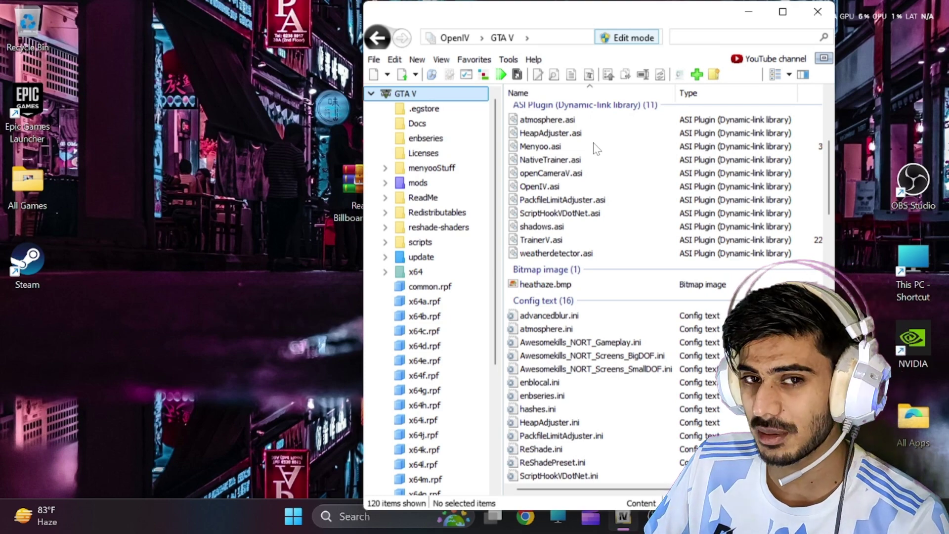
pyautogui.scroll(-3, 595, 148)
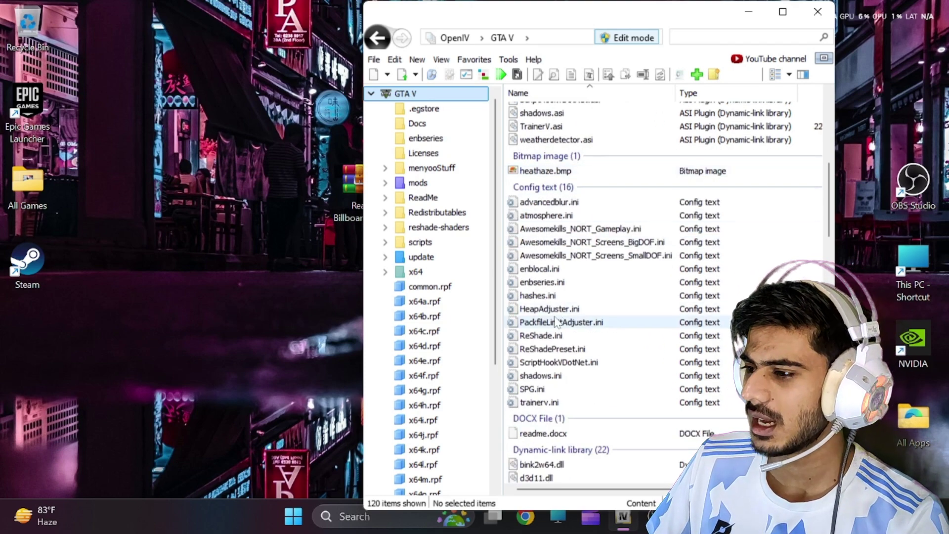
pyautogui.scroll(-4, 550, 259)
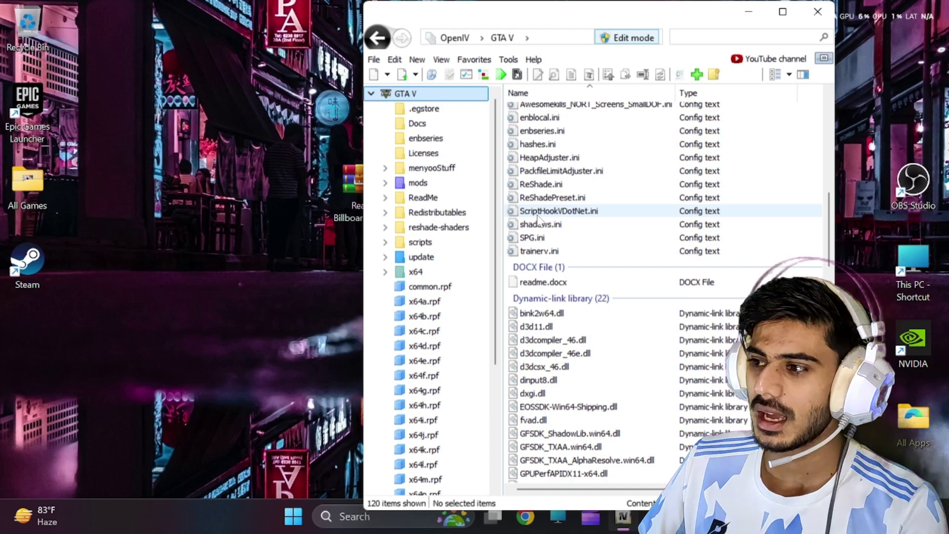
pyautogui.scroll(5, 537, 219)
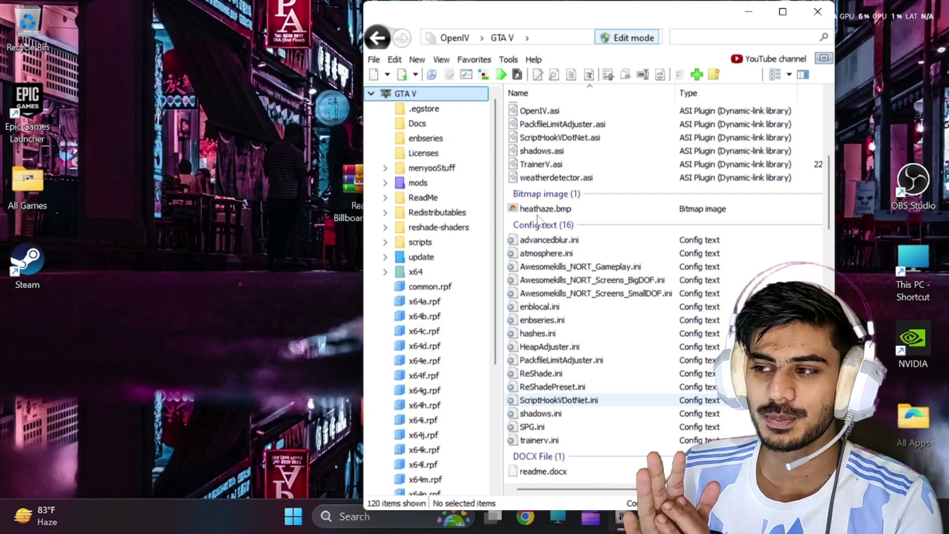
# Display the mods folder with its update and x64 folders and 17 .rpf files
pyautogui.click(418, 182)
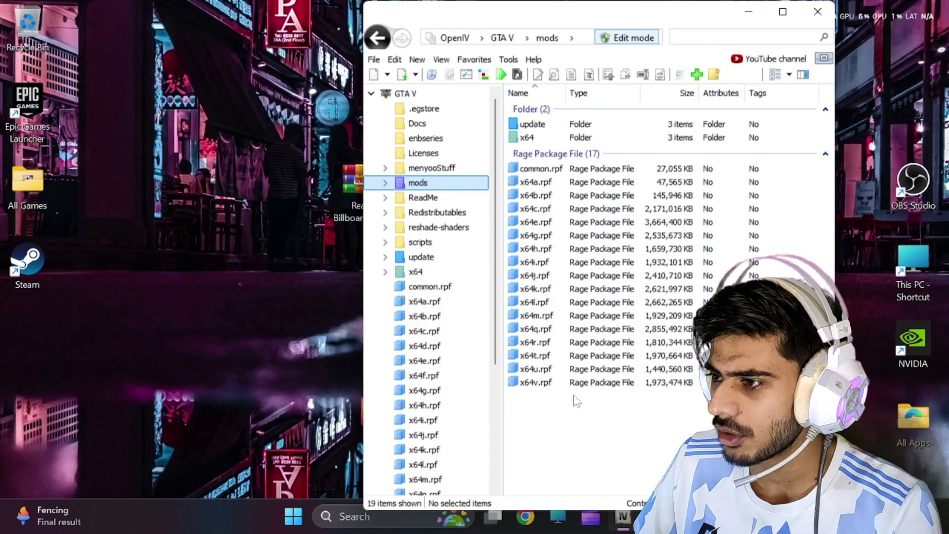
# Open the Real Billboards .rar in WinRAR, dismiss the trial notice and move the window left
pyautogui.moveTo(351, 180); pyautogui.dragTo(237, 188)
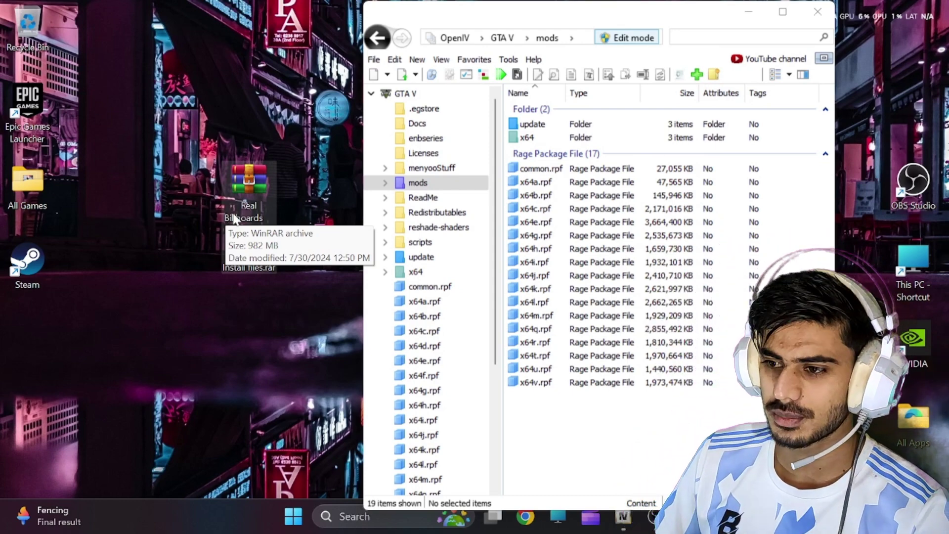
pyautogui.doubleClick(251, 189)
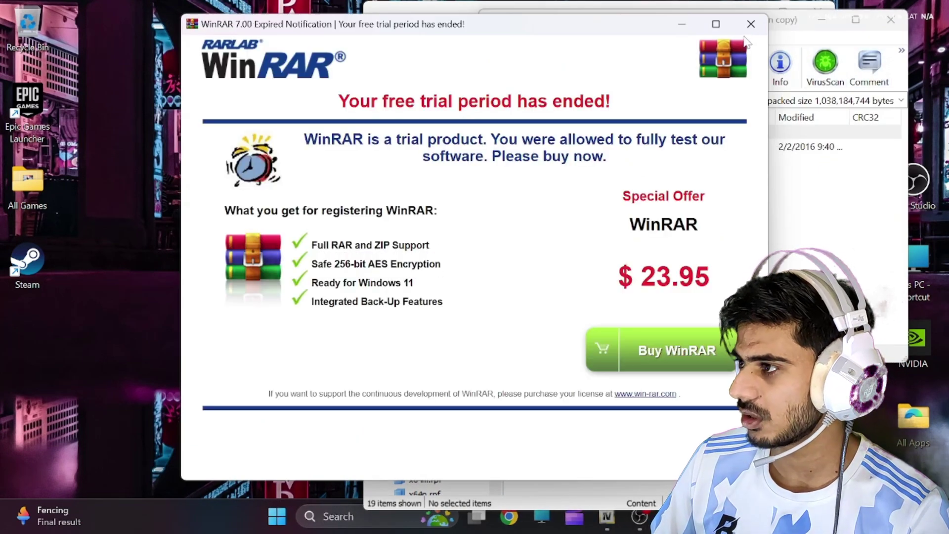
pyautogui.click(751, 24)
pyautogui.moveTo(751, 23); pyautogui.dragTo(345, 55)
# Enter the Real Billboards folder and select AIRPORT.oiv among the area packages
pyautogui.doubleClick(308, 177)
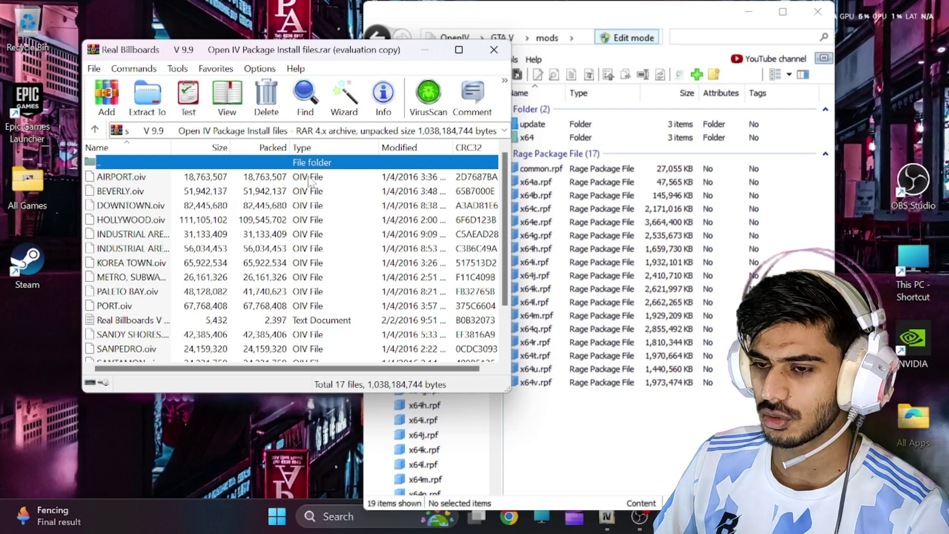
pyautogui.scroll(-2, 309, 185)
pyautogui.scroll(2, 299, 197)
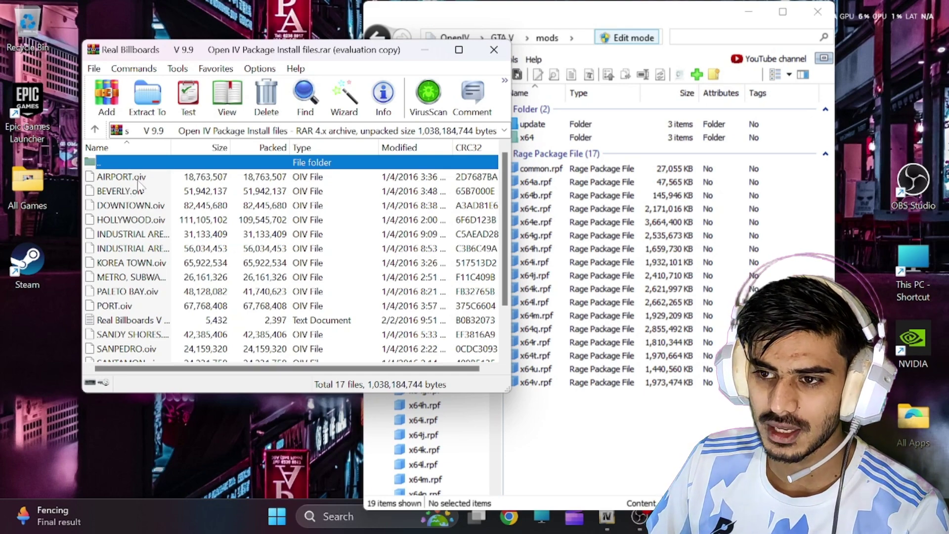
pyautogui.click(156, 180)
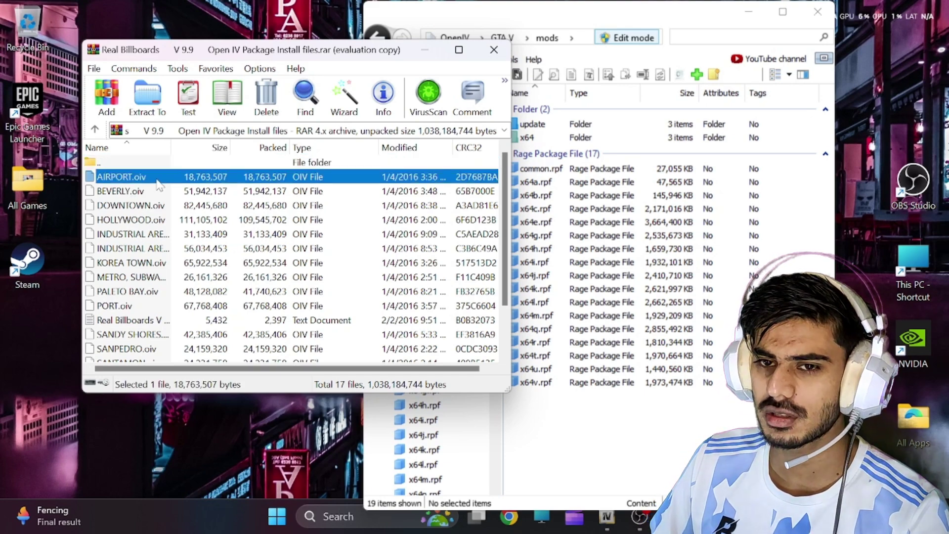
# View AIRPORT.oiv's contents, dismiss the licence reminder, and open its assembly.xml
pyautogui.rightClick(156, 180)
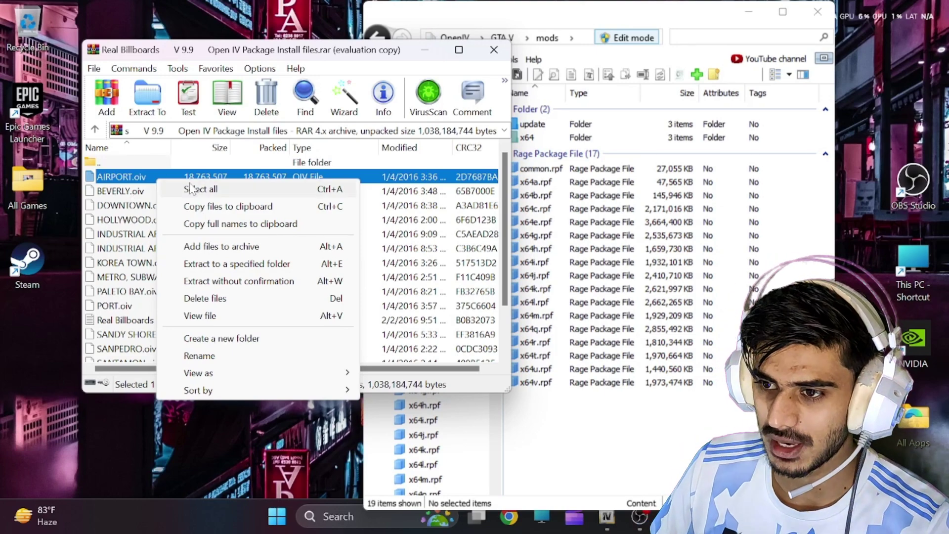
pyautogui.click(200, 316)
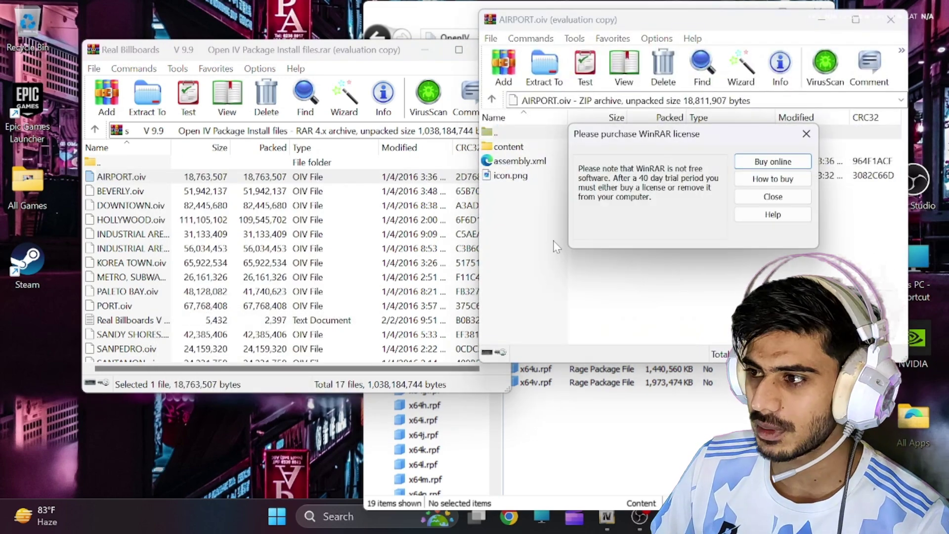
pyautogui.click(780, 199)
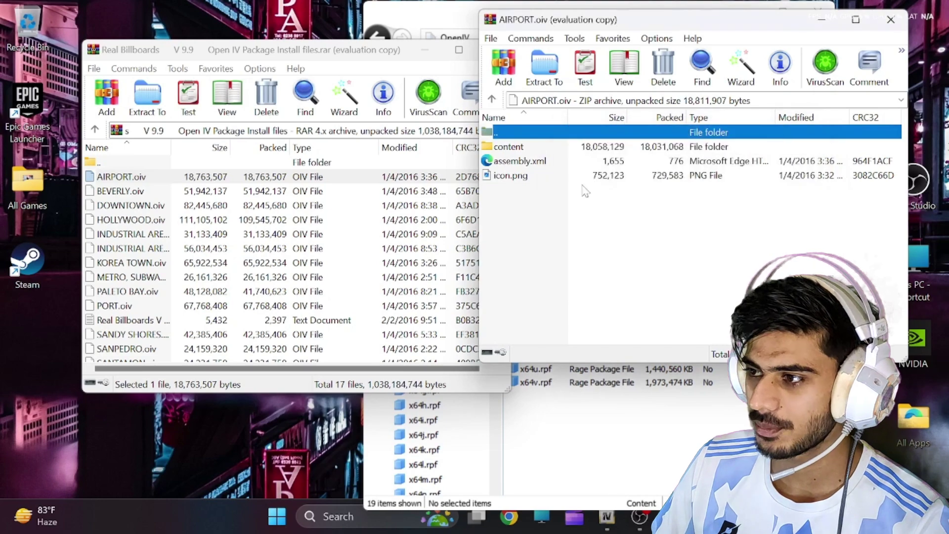
pyautogui.doubleClick(541, 161)
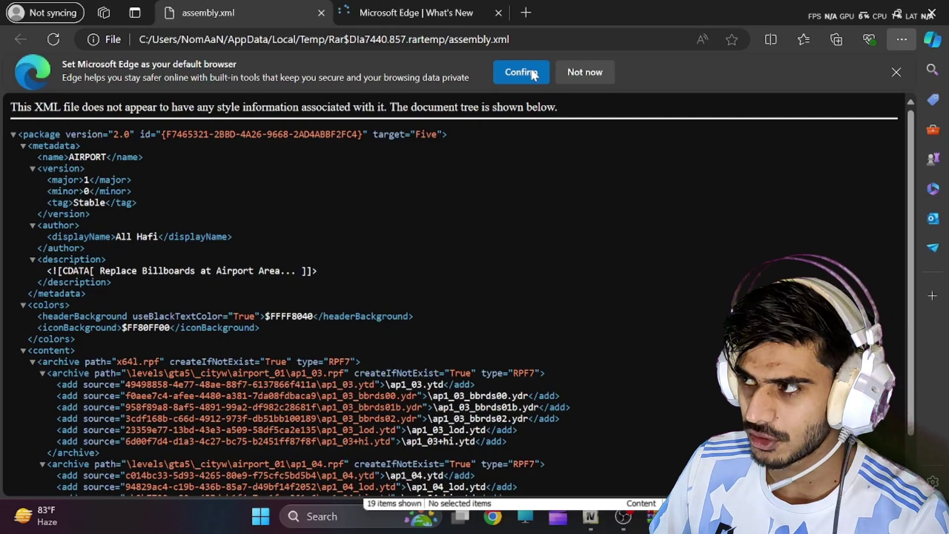
# Read assembly.xml in Edge after closing What's New, then return to OpenIV
pyautogui.click(498, 13)
pyautogui.scroll(-2, 580, 214)
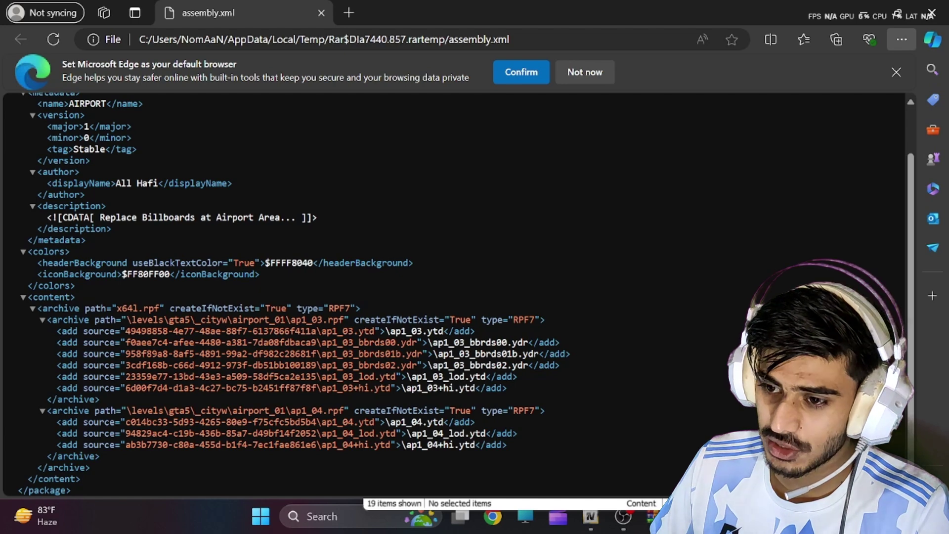
pyautogui.click(622, 516)
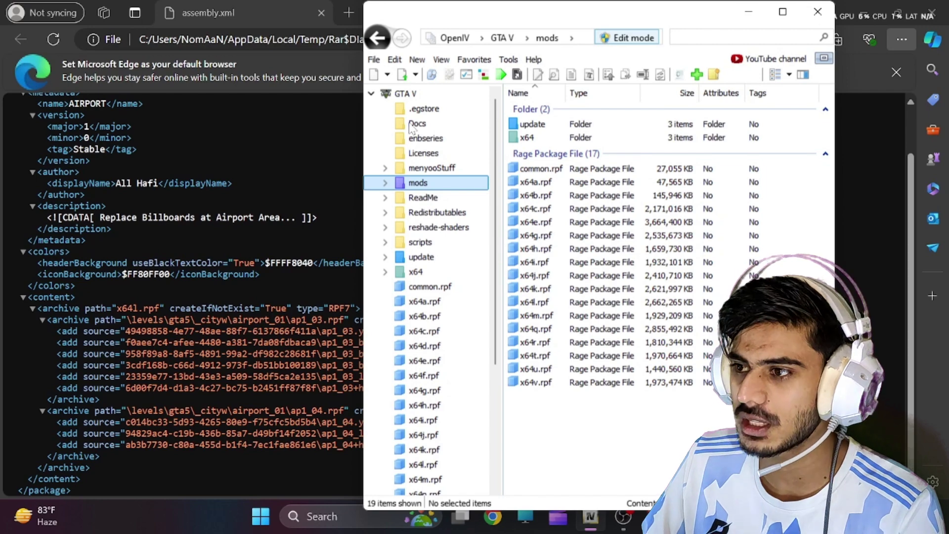
# Open the x64l.rpf archive from the GTA V root folder
pyautogui.click(410, 95)
pyautogui.scroll(-15, 572, 266)
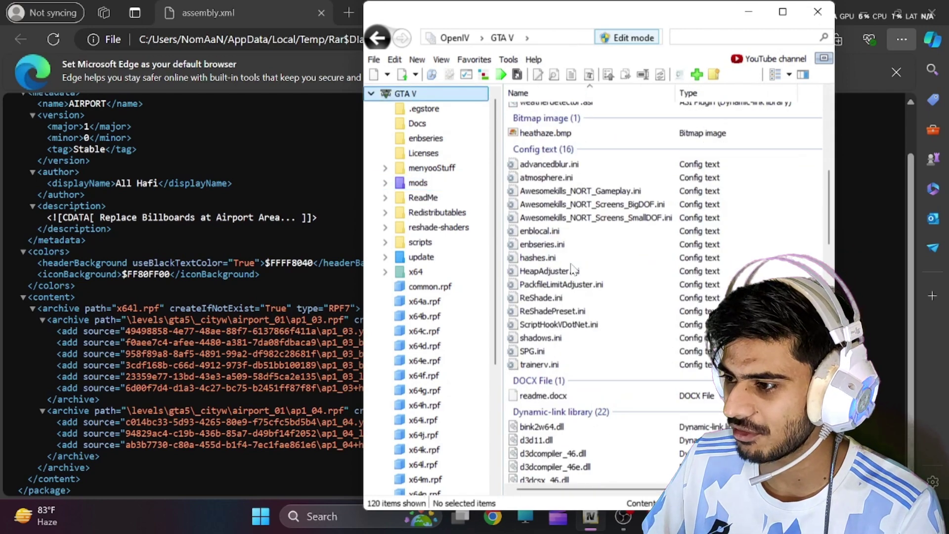
pyautogui.scroll(-20, 572, 269)
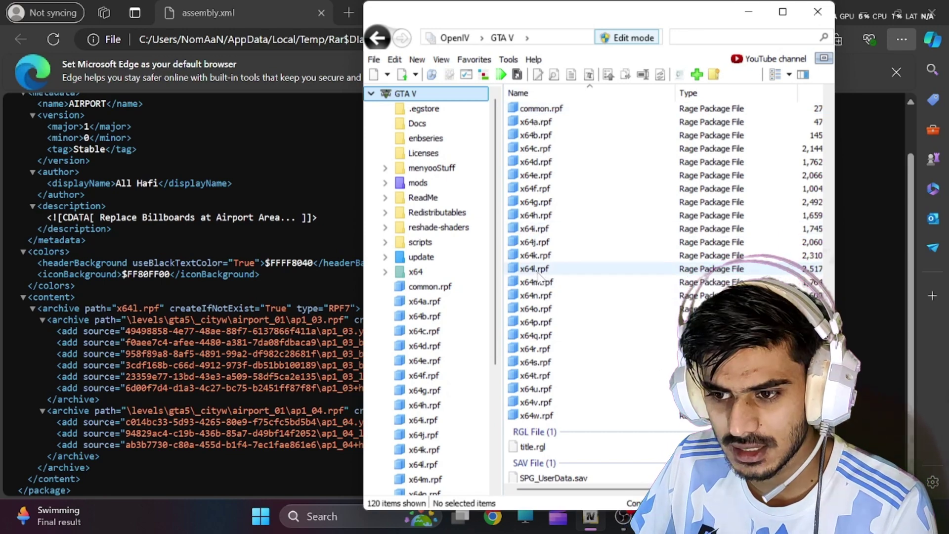
pyautogui.doubleClick(537, 271)
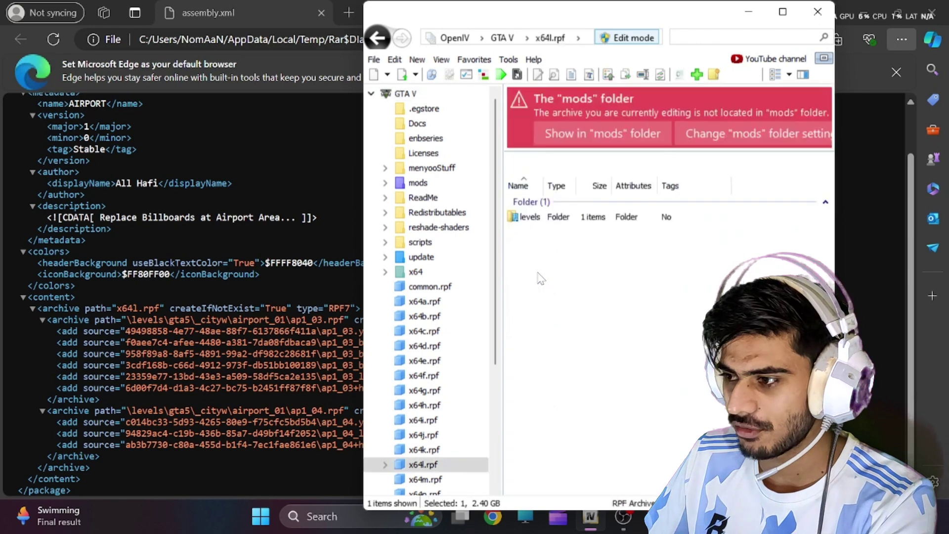
pyautogui.moveTo(567, 14); pyautogui.dragTo(665, 31)
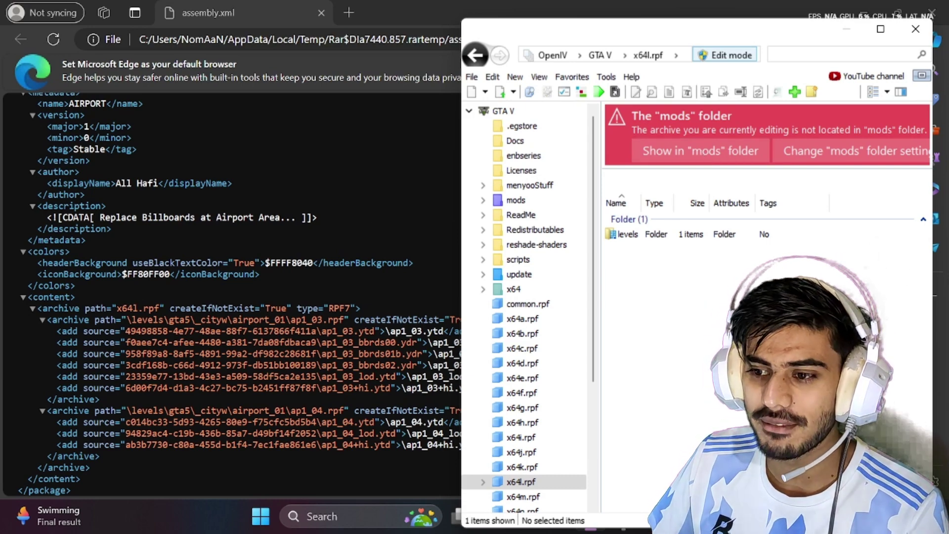
# Open ap1_03.rpf via levels\gta5\_cityw\airport_01 and mark its lines in assembly.xml
pyautogui.doubleClick(672, 236)
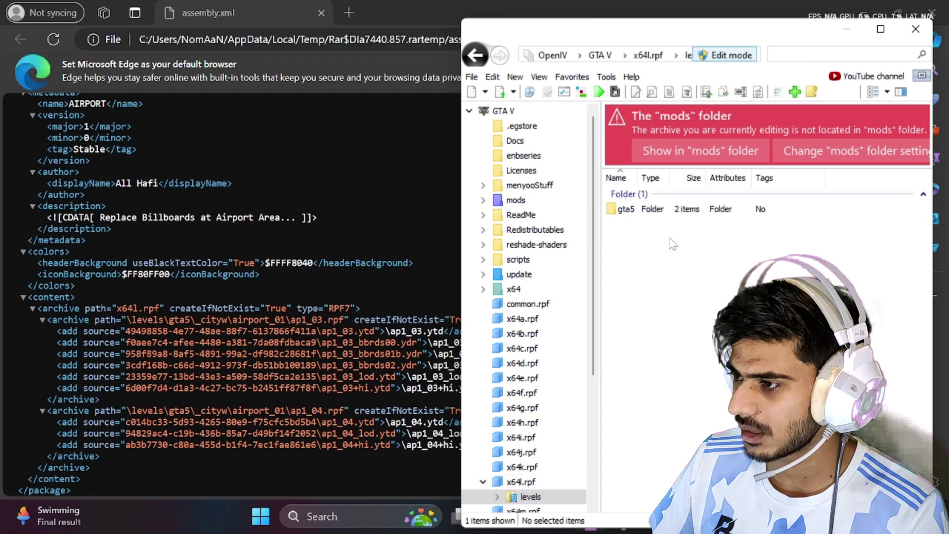
pyautogui.click(672, 211)
pyautogui.doubleClick(670, 211)
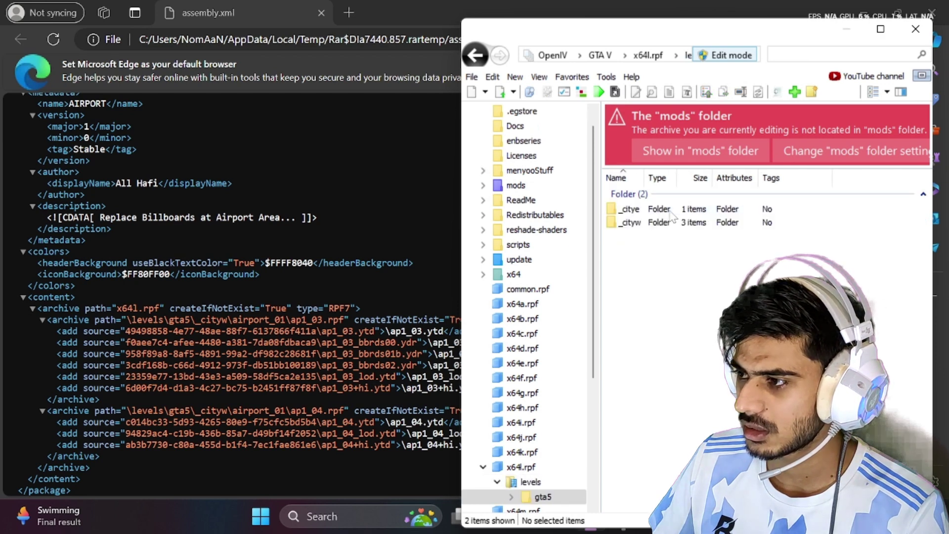
pyautogui.doubleClick(631, 222)
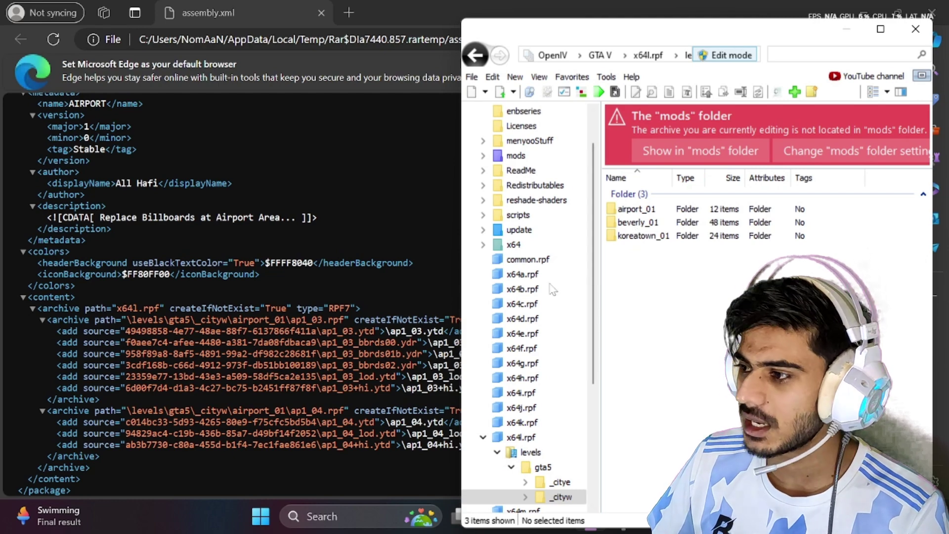
pyautogui.doubleClick(632, 210)
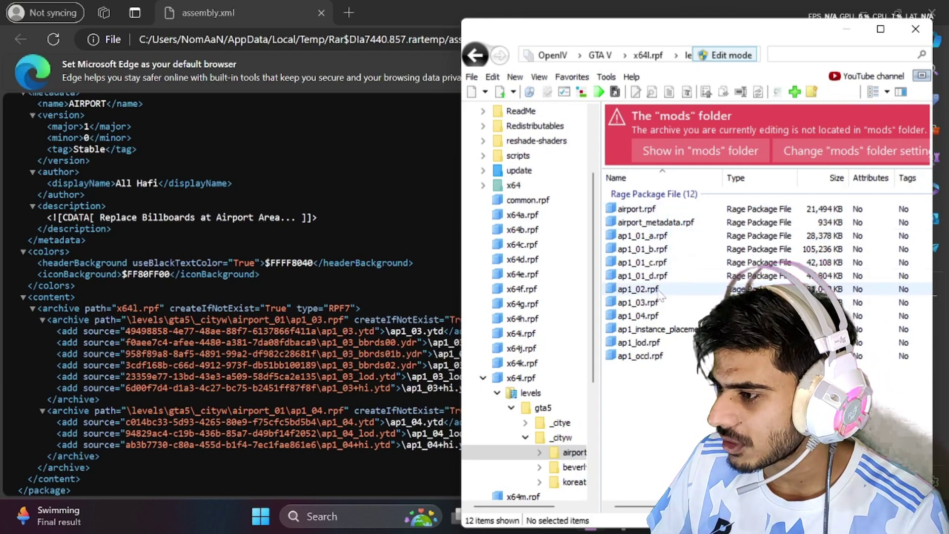
pyautogui.doubleClick(657, 306)
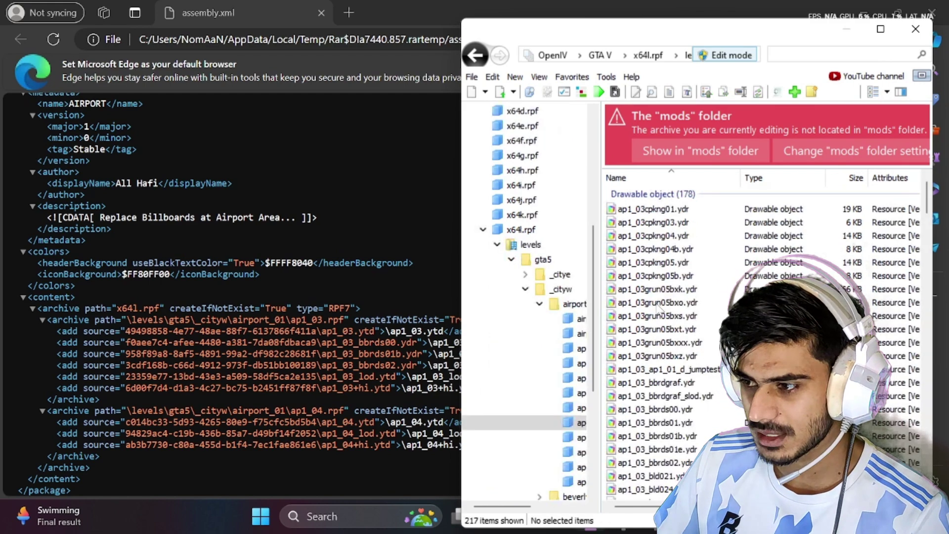
pyautogui.moveTo(316, 331); pyautogui.dragTo(390, 388)
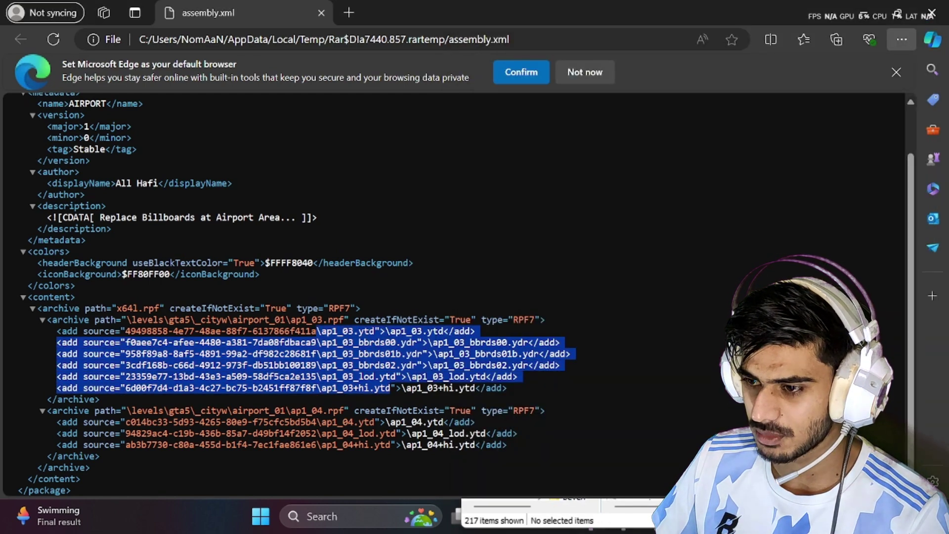
# Highlight ap1_03.rpf in assembly.xml's archive path, then move OpenIV up to airport_01's packages
pyautogui.click(390, 387)
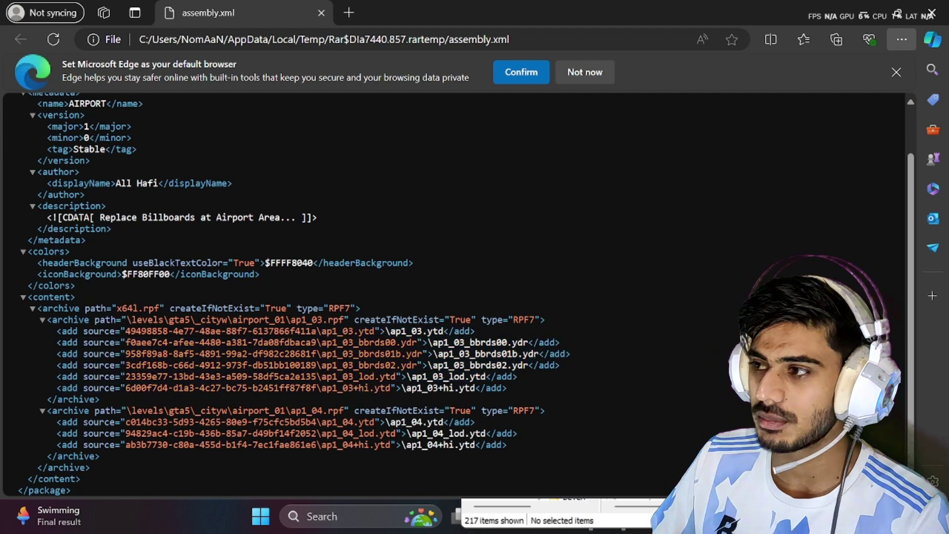
pyautogui.hotkey('alt', 'Tab')
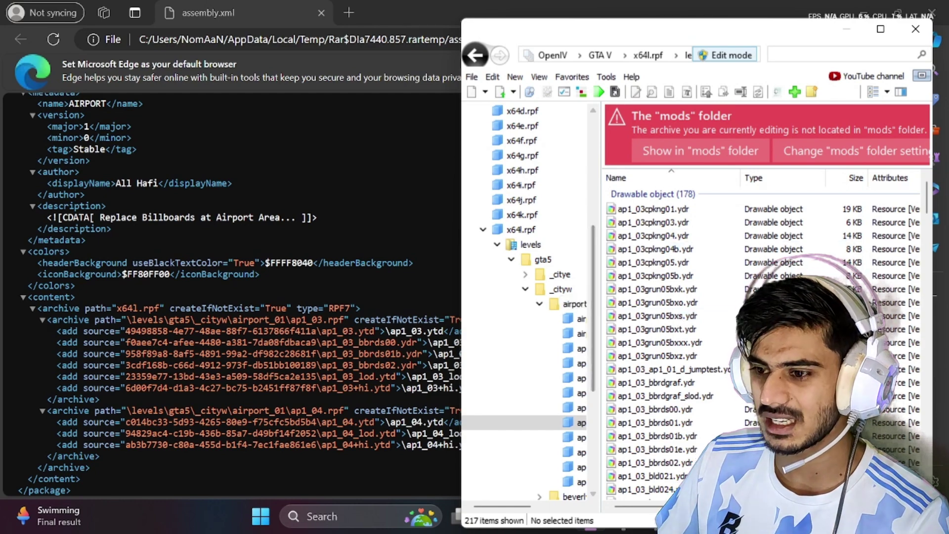
pyautogui.moveTo(290, 319); pyautogui.dragTo(348, 320)
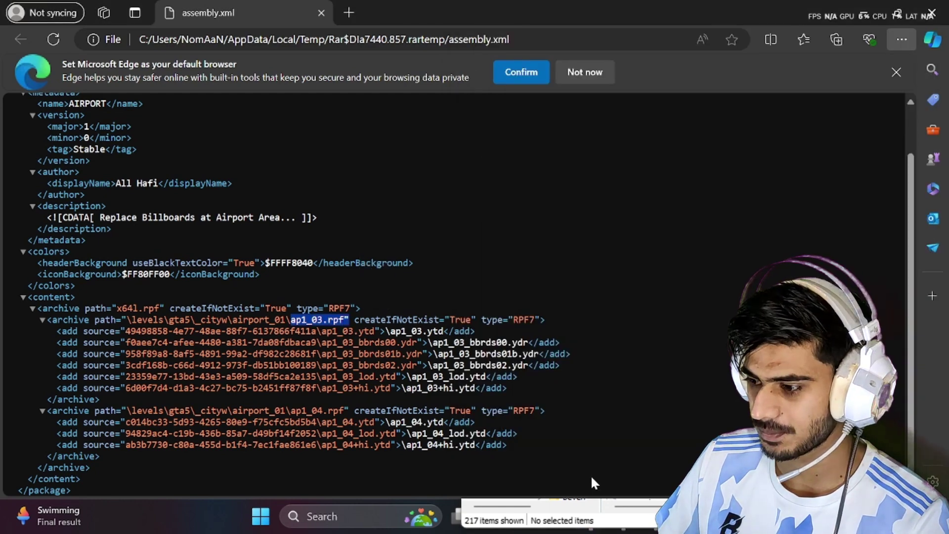
pyautogui.click(627, 524)
pyautogui.press('BackSpace')
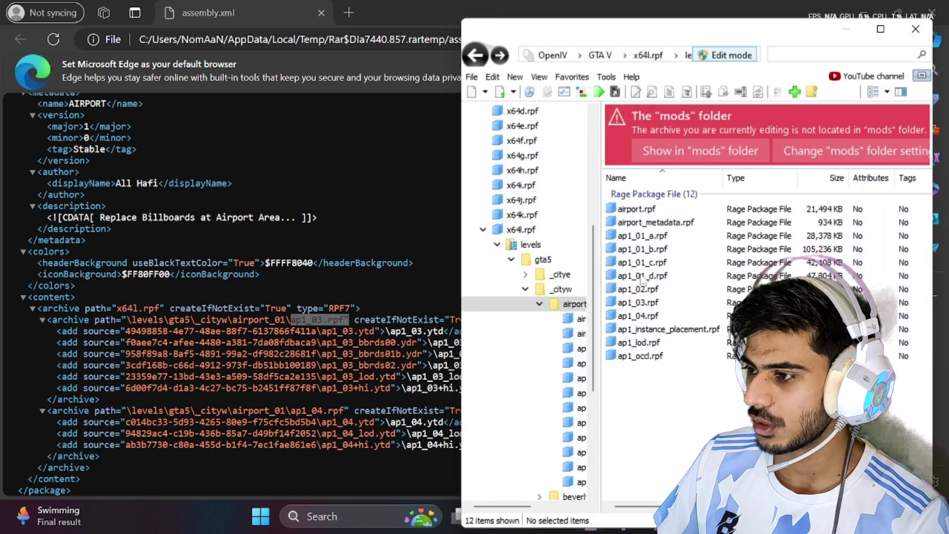
# Copy ap1_03.rpf to the desktop and switch to airport_01 in the mods x64l.rpf
pyautogui.click(635, 302)
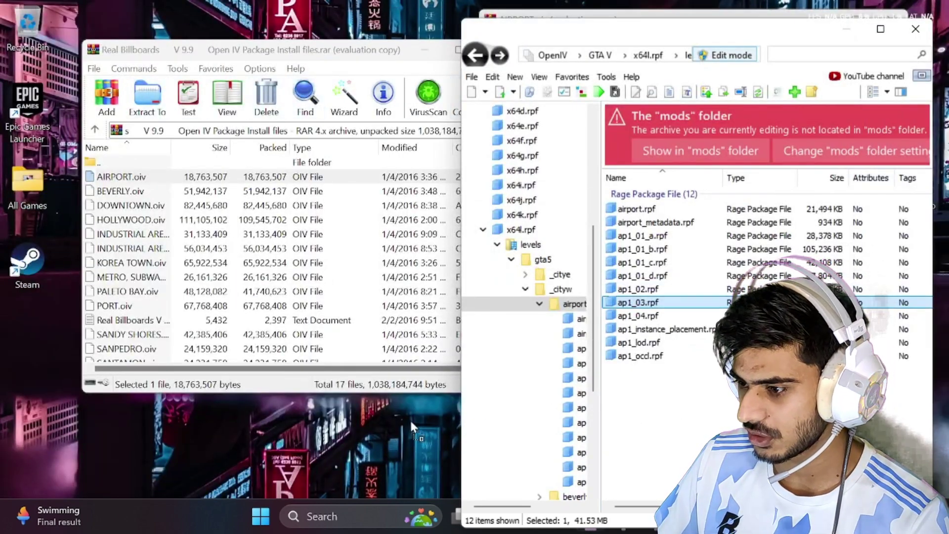
pyautogui.moveTo(362, 433); pyautogui.dragTo(363, 434)
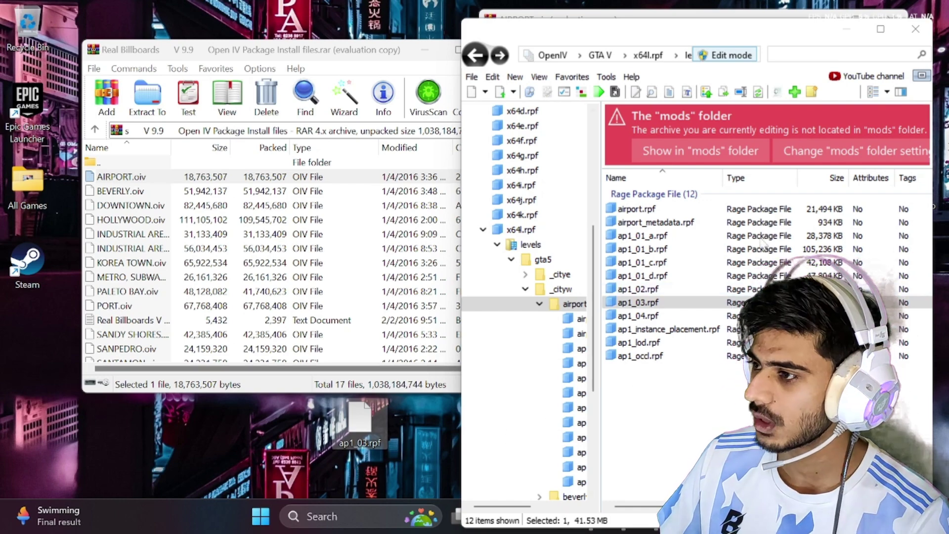
pyautogui.click(702, 167)
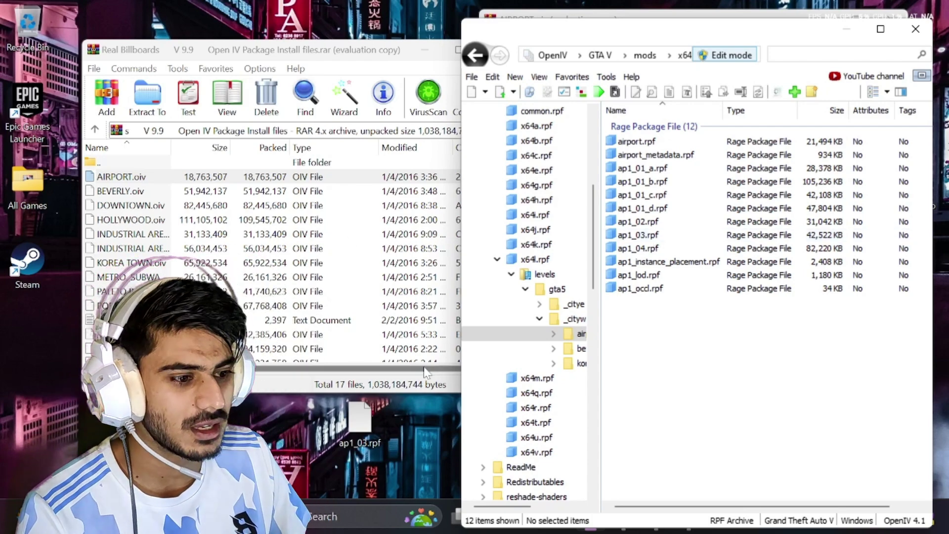
# Bring WinRAR forward and go over the BEVERLY, DOWNTOWN and HOLLYWOOD .oiv packages
pyautogui.click(374, 436)
pyautogui.click(124, 191)
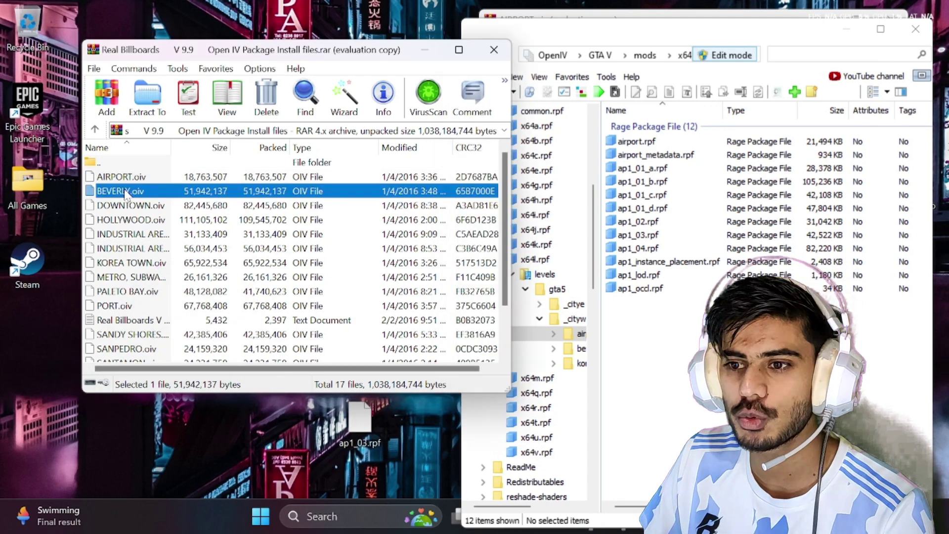
pyautogui.click(130, 205)
pyautogui.click(126, 192)
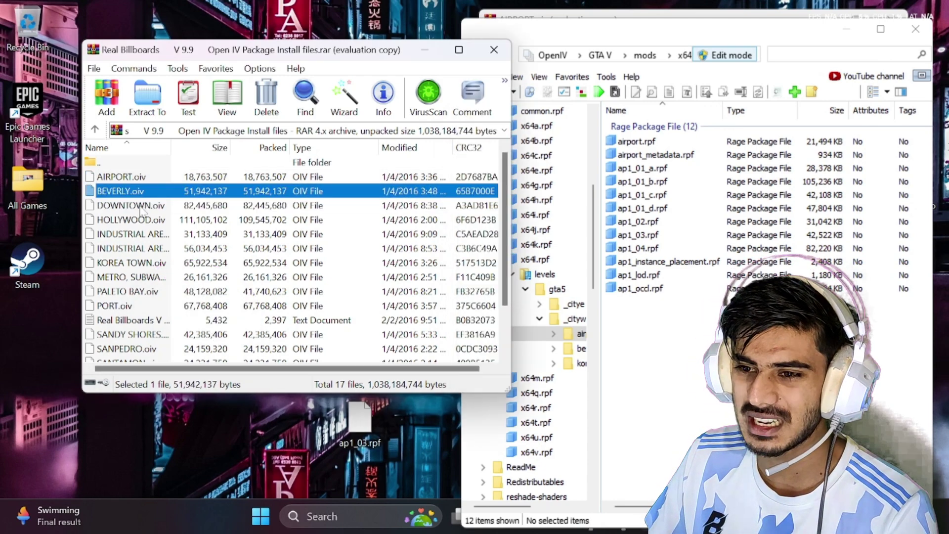
pyautogui.click(136, 206)
pyautogui.click(138, 220)
pyautogui.scroll(-2, 141, 247)
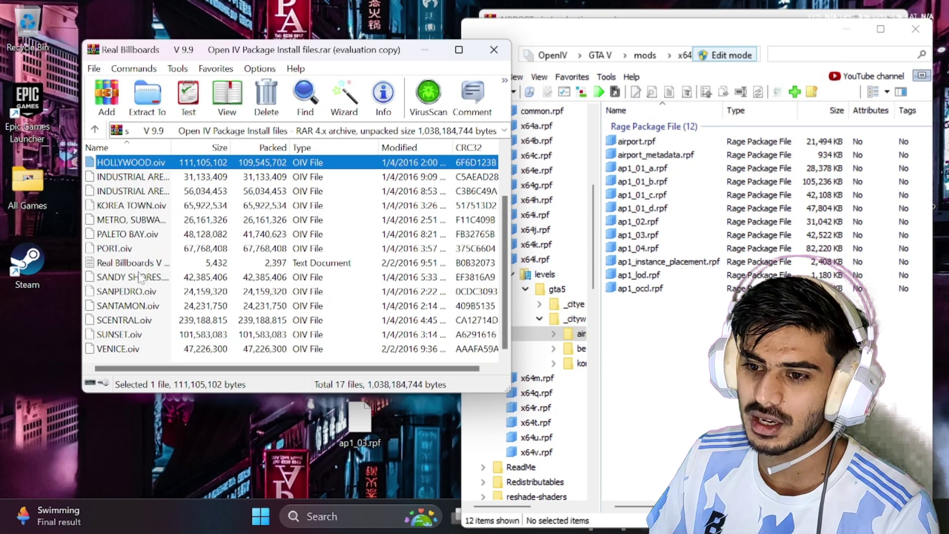
pyautogui.scroll(2, 151, 356)
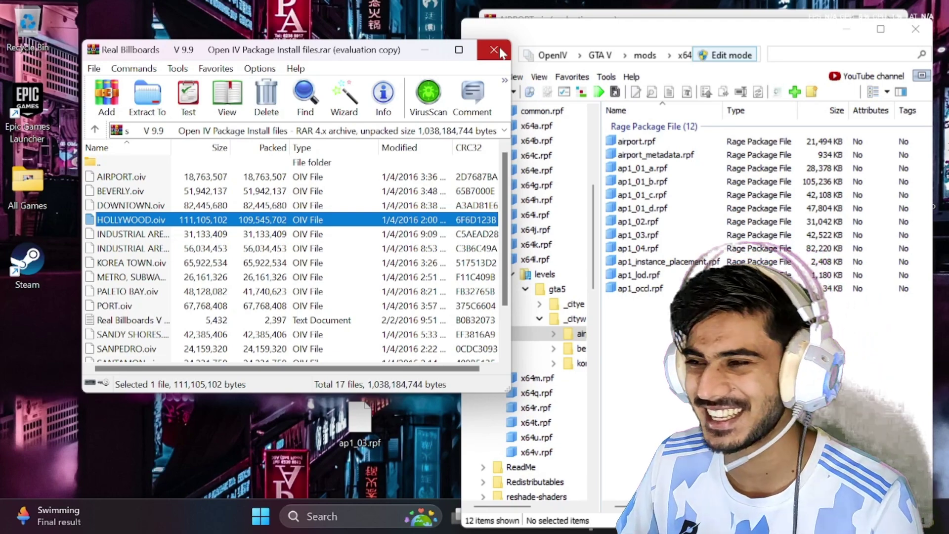
# Widen and lengthen the Real Billboards V 9.9 archive window so all 17 files show, down to VENICE.oiv
pyautogui.moveTo(511, 120); pyautogui.dragTo(667, 126)
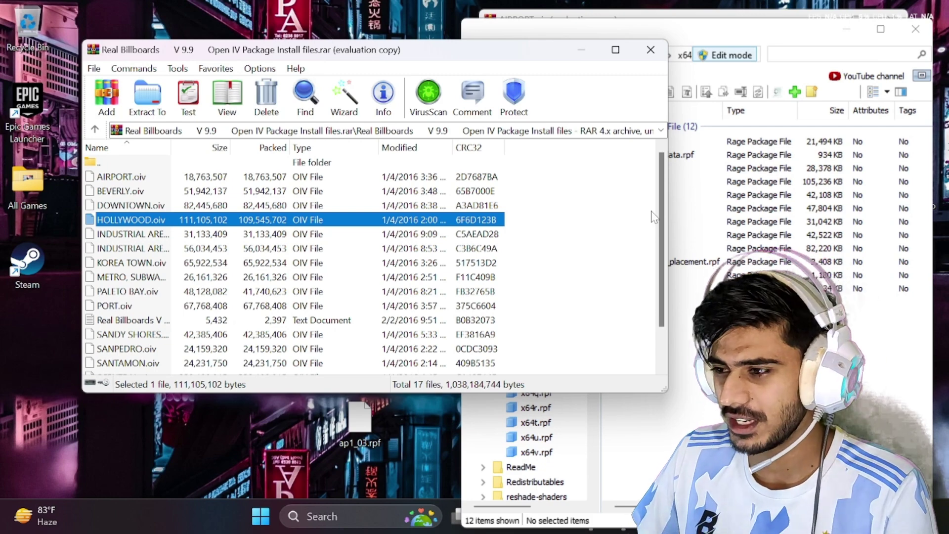
pyautogui.scroll(-1, 653, 217)
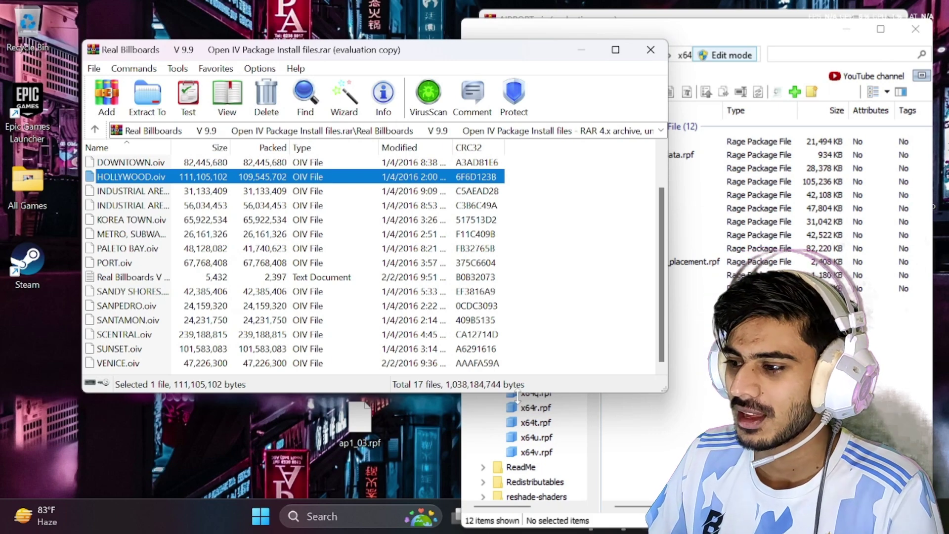
pyautogui.moveTo(517, 393); pyautogui.dragTo(516, 483)
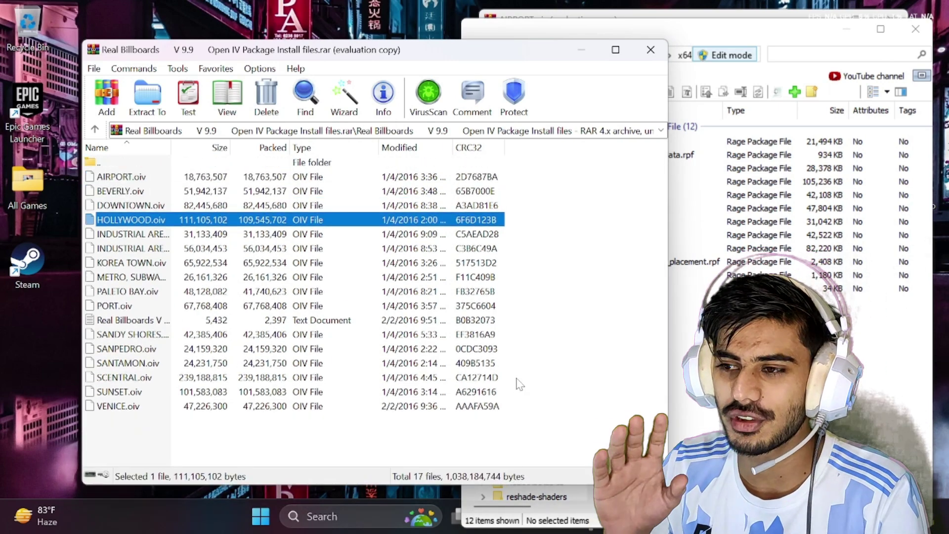
pyautogui.click(444, 408)
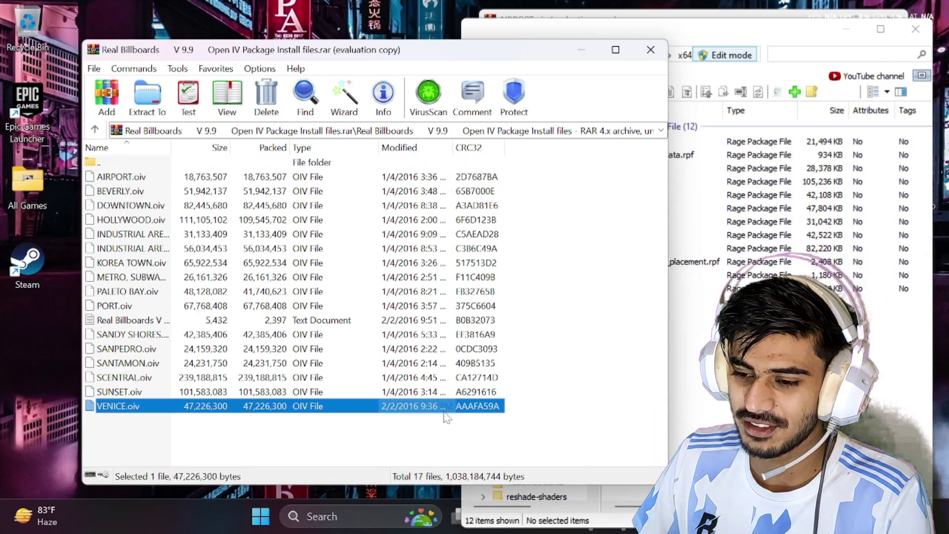
pyautogui.click(444, 421)
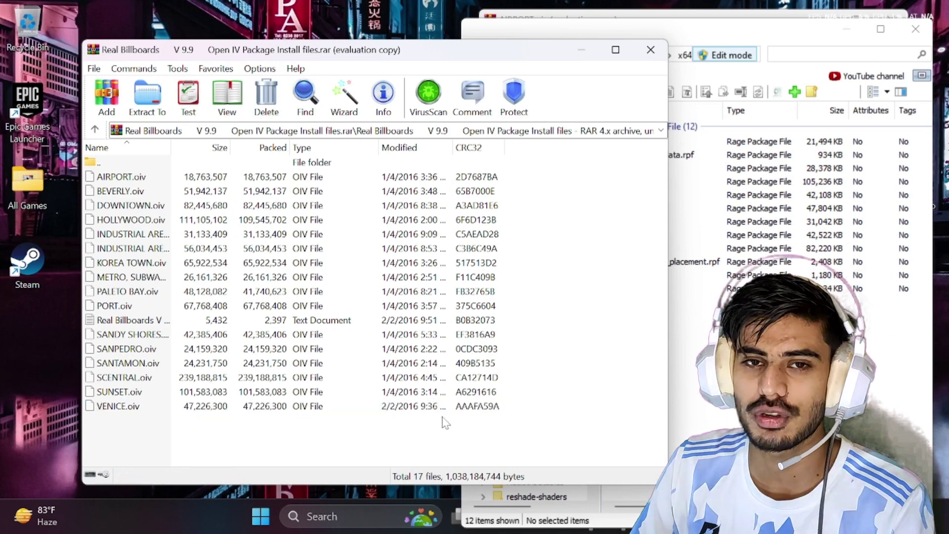